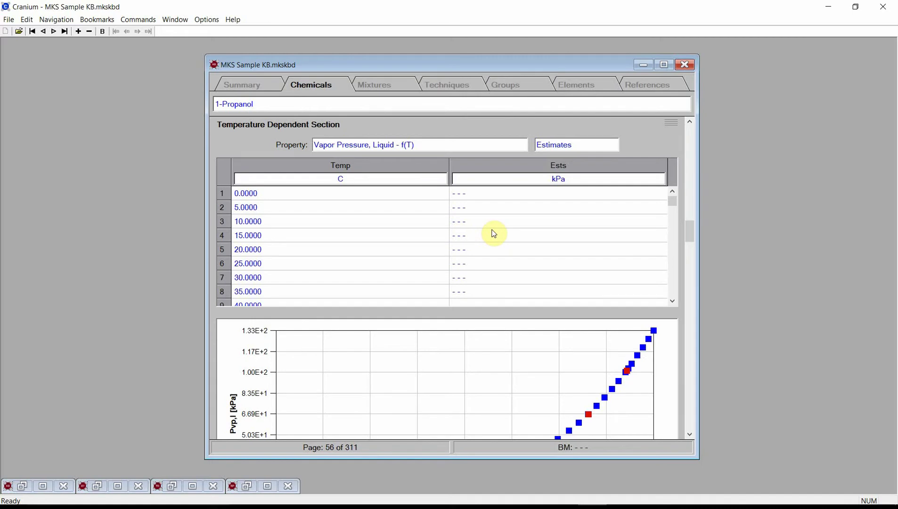
Step: Compute and save 1-Propanol's liquid vapor pressure estimates, starting at 0.4612 kPa at 0 °C
right_click(492, 230)
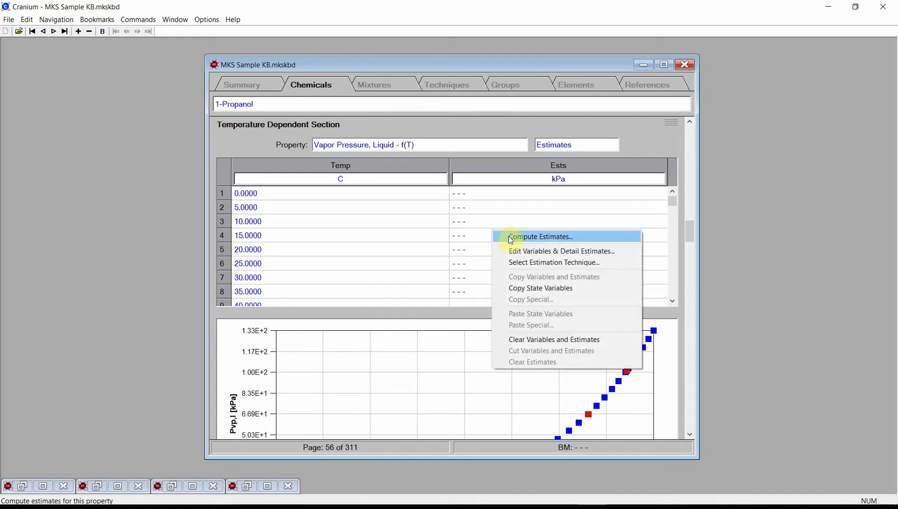
left_click(511, 240)
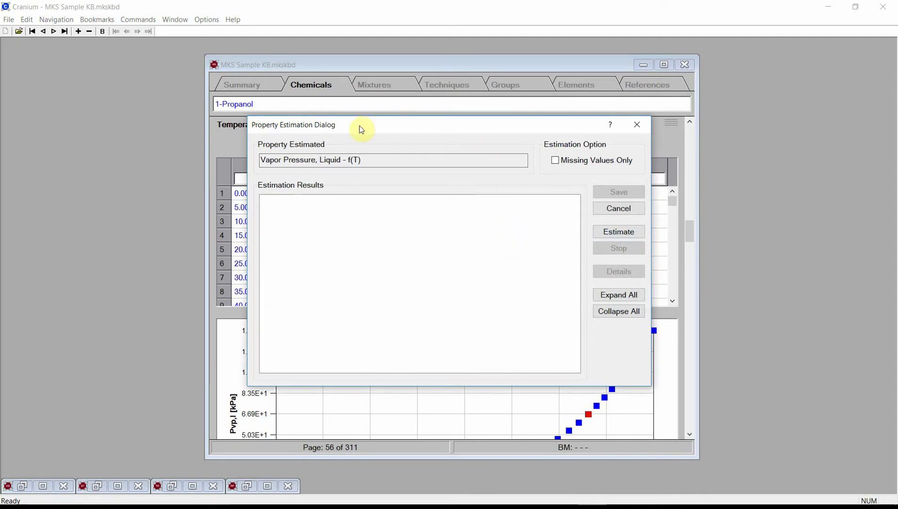
left_click(625, 236)
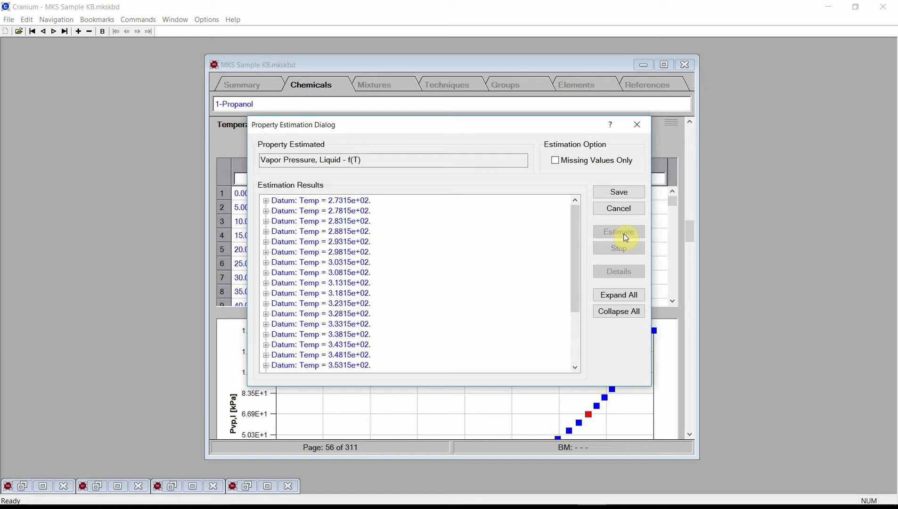
left_click(266, 242)
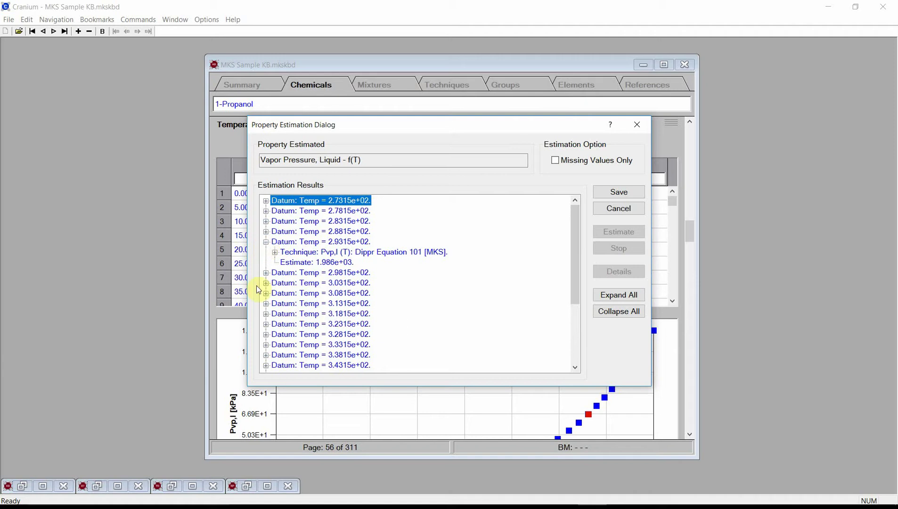
left_click(266, 355)
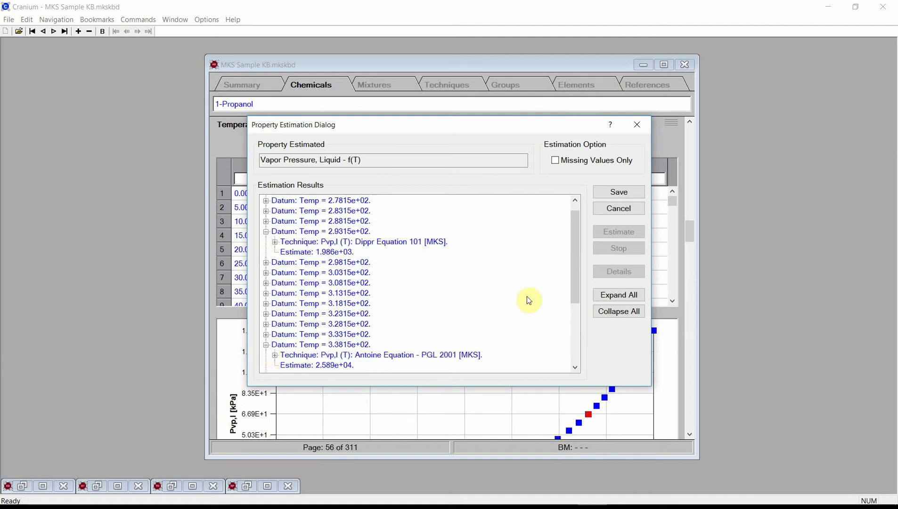
left_click(632, 193)
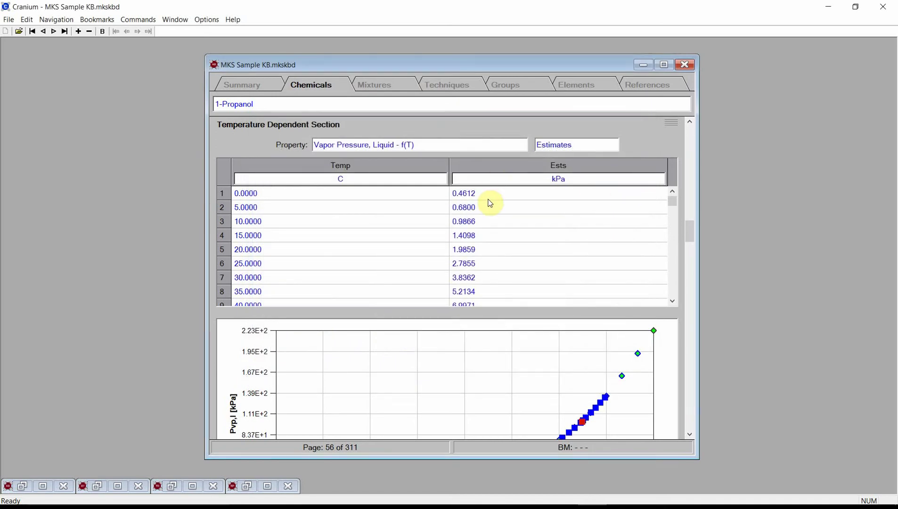
Step: Scroll down to show the full 1-Propanol vapor pressure curve, rising to about 223 kPa near 120 °C
left_click_drag(691, 231, 691, 241)
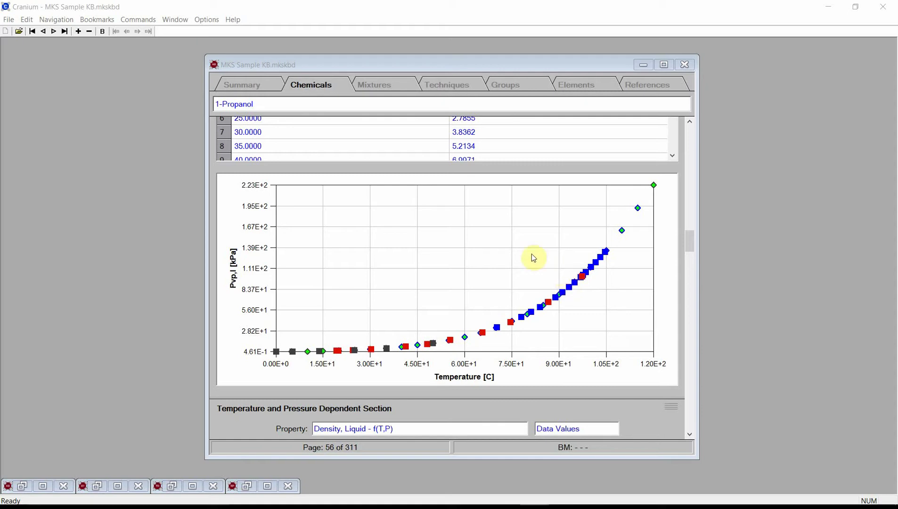
double_click(496, 251)
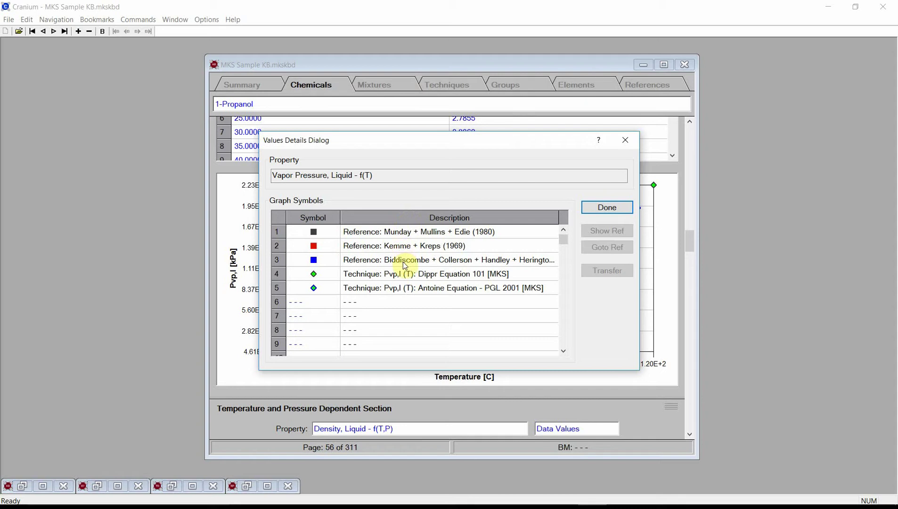
left_click(314, 288)
left_click(611, 208)
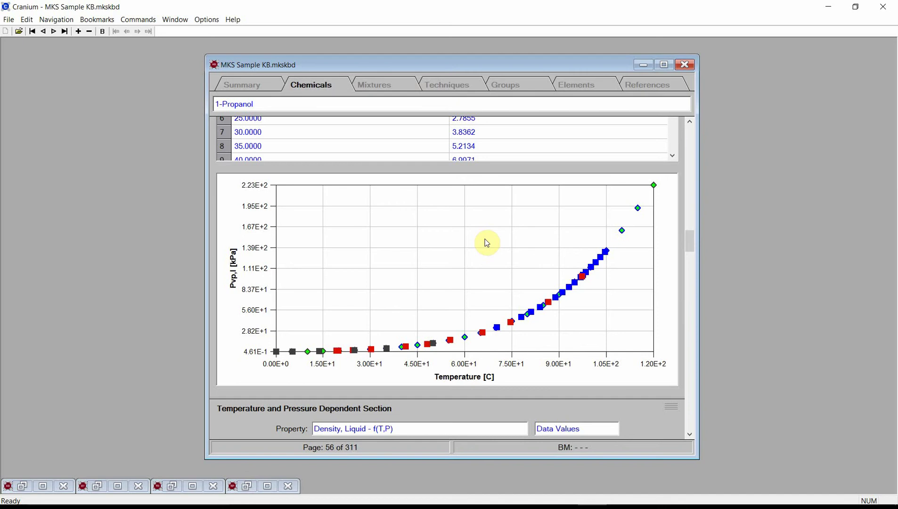
Step: Create chemical 'trans-1-Chloro-3,3,3-trifluoropropene' with reference MKS Calculation or Derivation and a dated 'Value entered.' comment
left_click(79, 31)
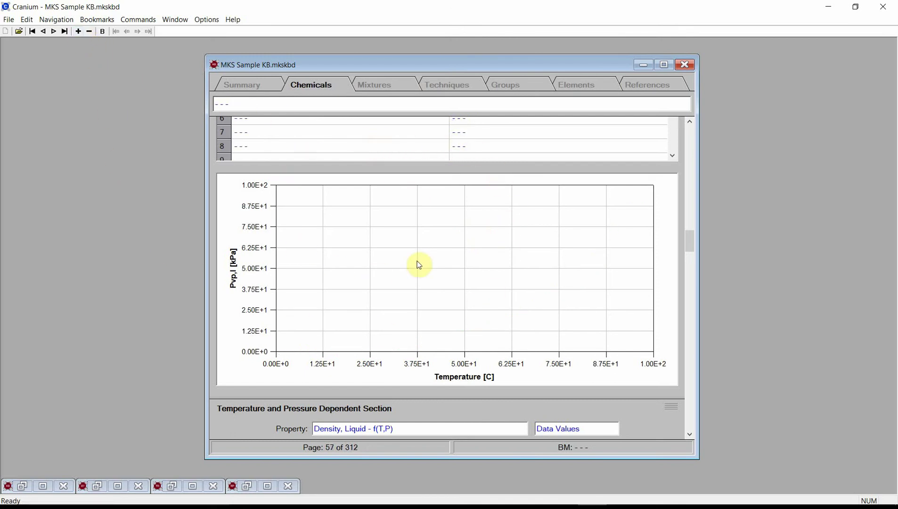
double_click(407, 104)
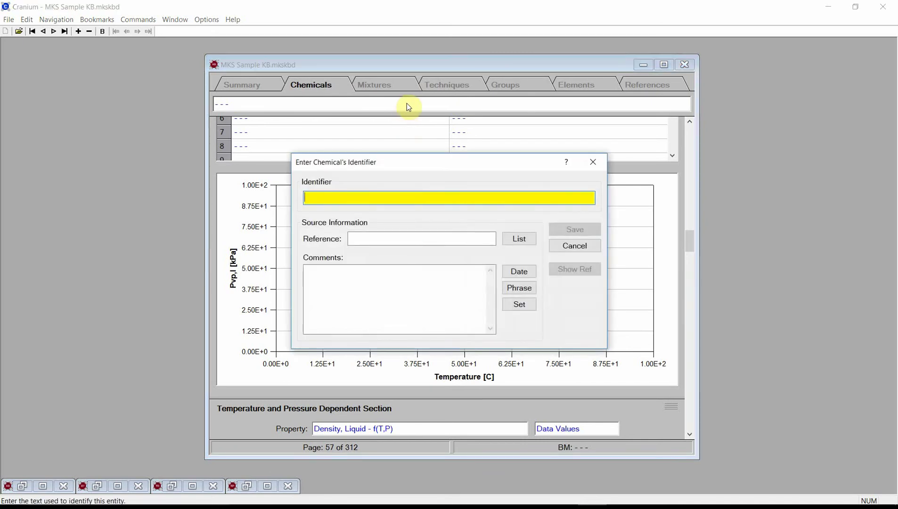
type("tr")
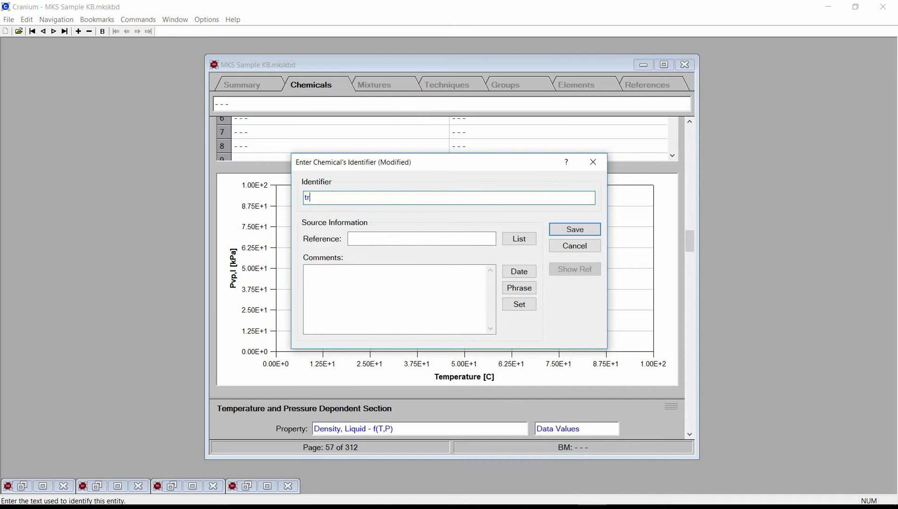
type("ans-1-Chloro-3,3,3-tri")
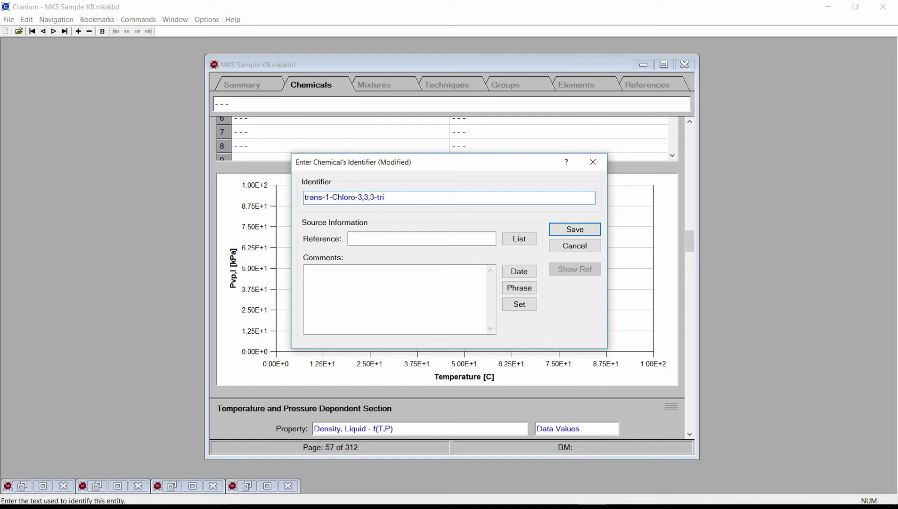
type("fluoropropene")
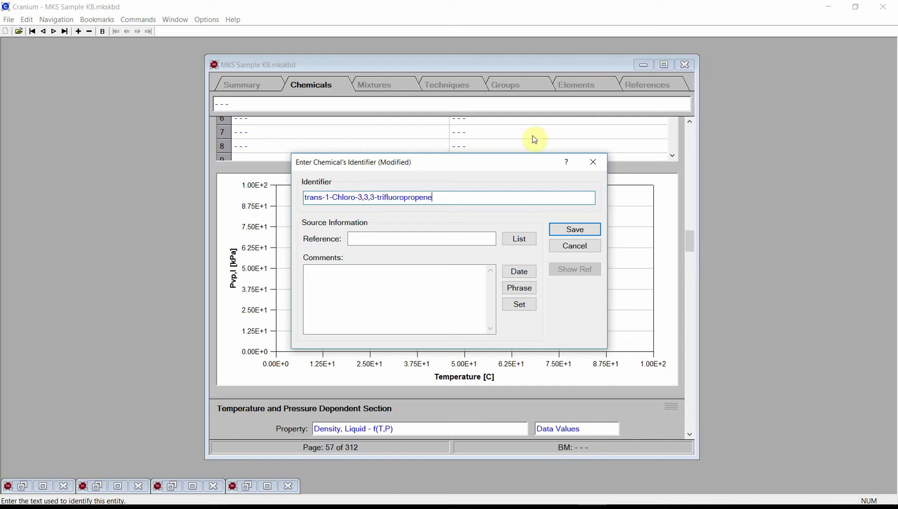
left_click(512, 240)
key("Return")
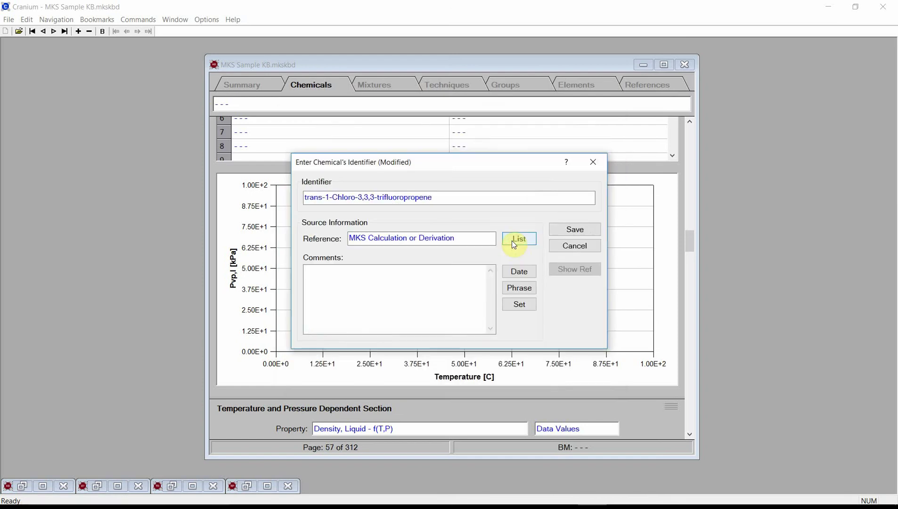
left_click(519, 271)
left_click(519, 288)
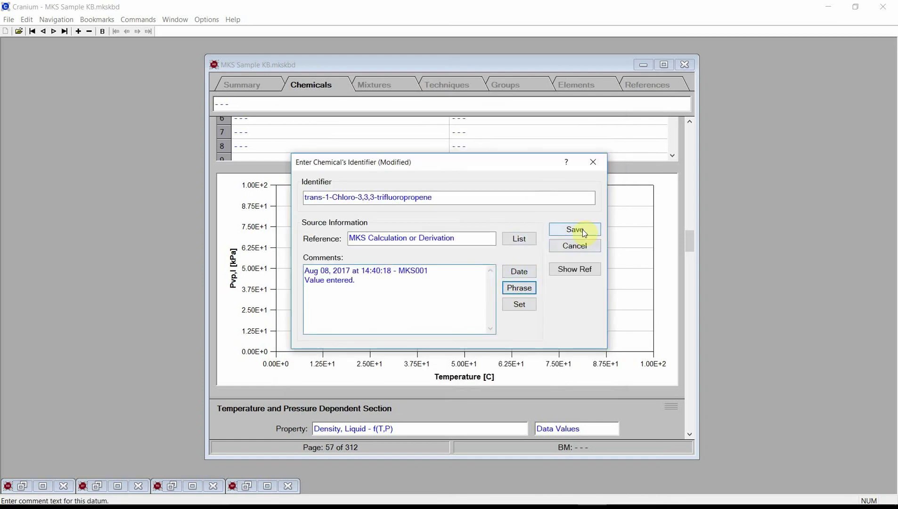
left_click(582, 228)
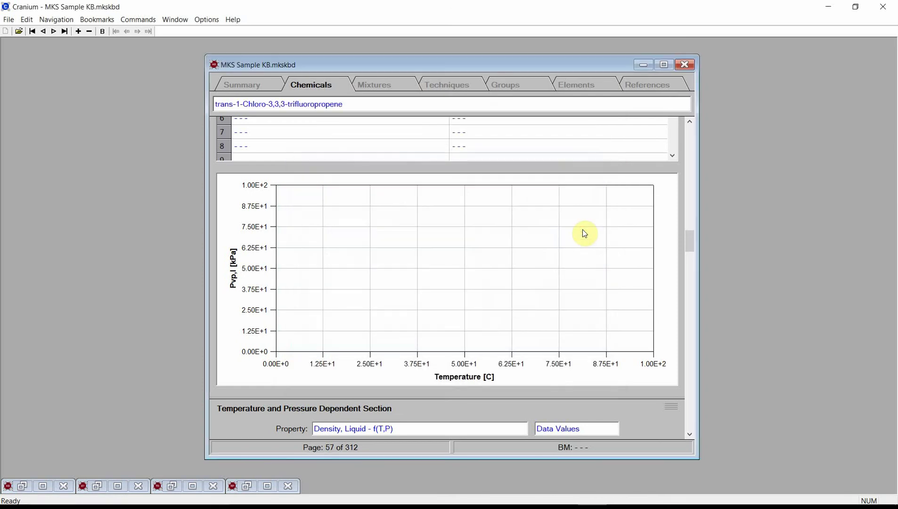
Step: Open the new chemical's structure editor and place the carbon atoms of the chain
left_click_drag(690, 241, 690, 154)
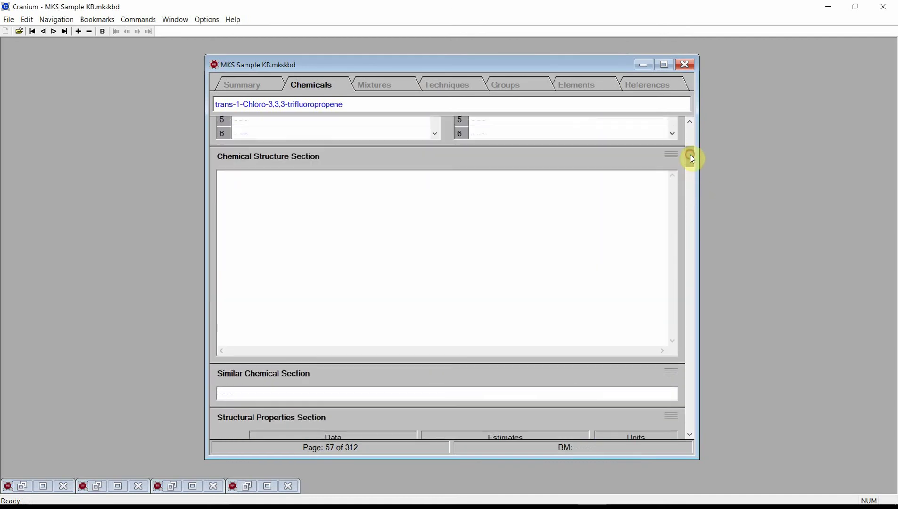
double_click(447, 254)
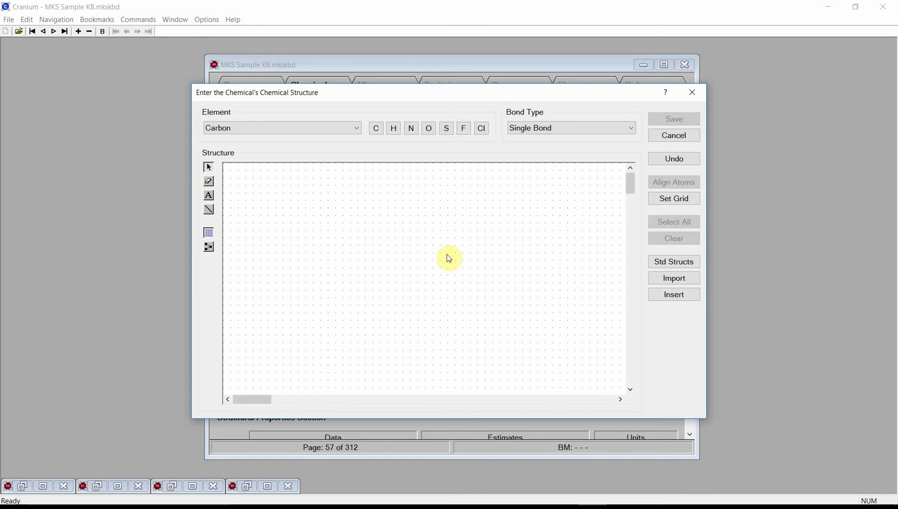
left_click(378, 130)
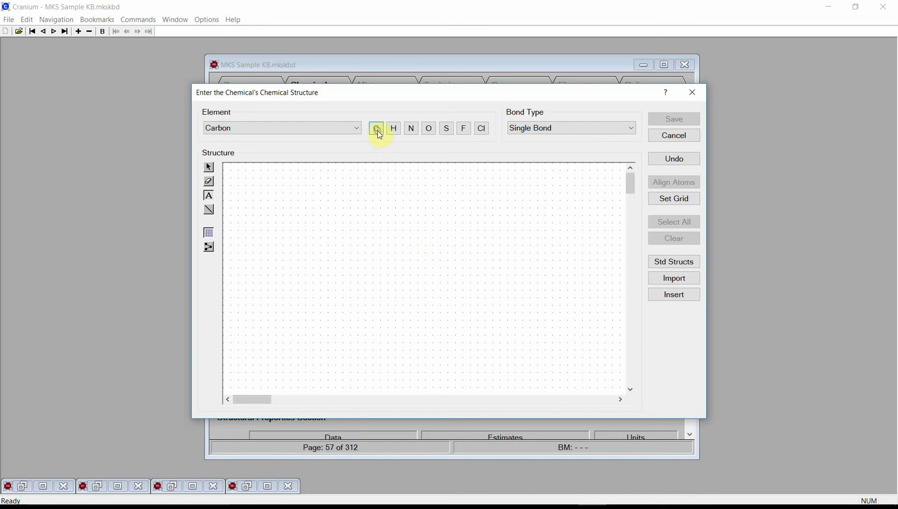
left_click(330, 241)
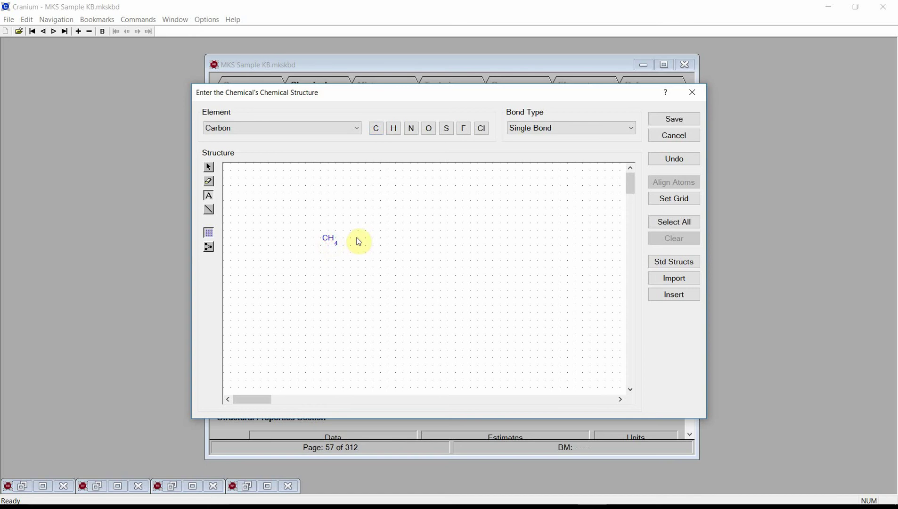
left_click(388, 240)
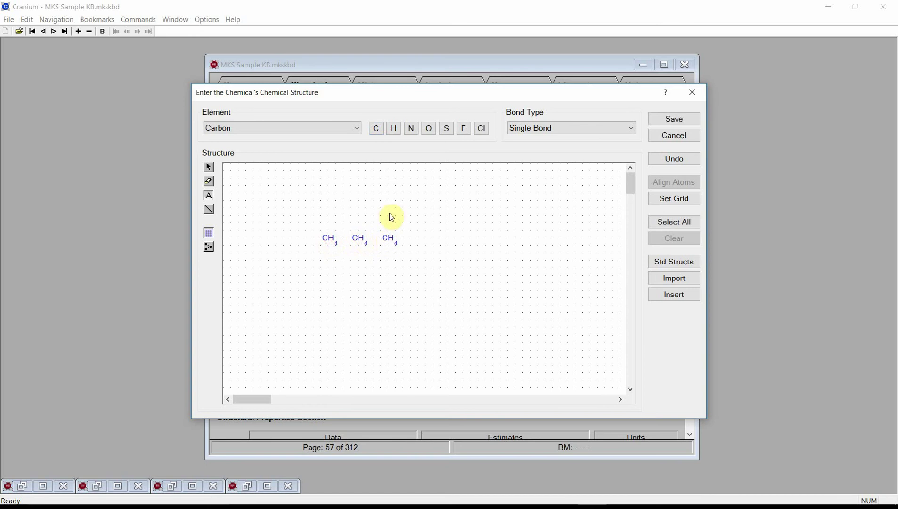
Step: Add a chlorine beside the first carbon and three fluorines around the last carbon
left_click(482, 133)
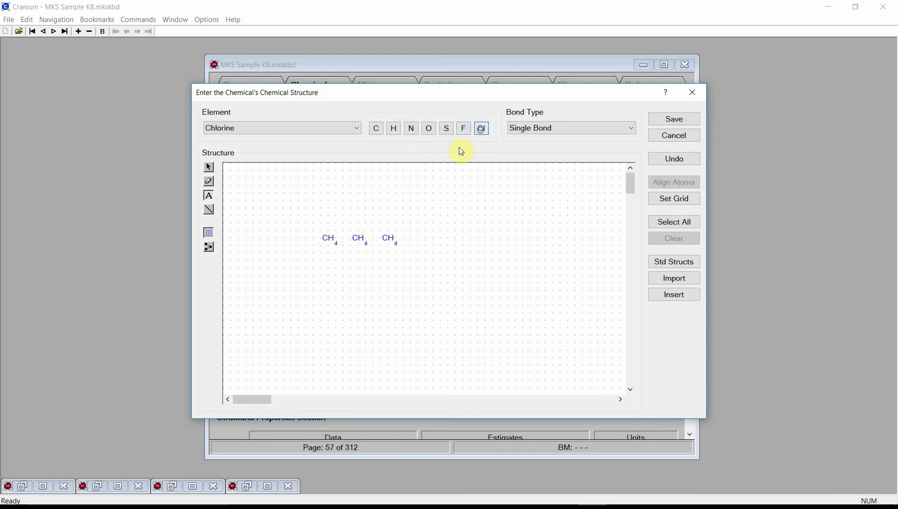
left_click(310, 229)
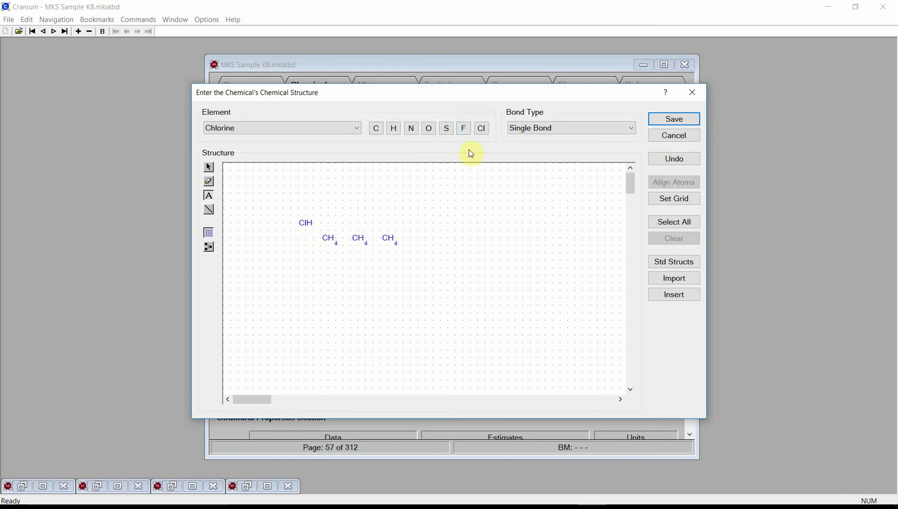
left_click(466, 135)
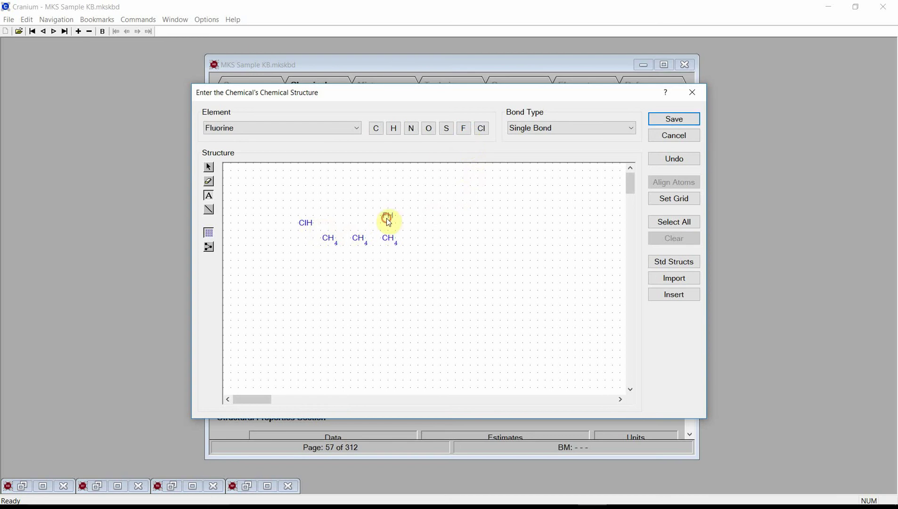
left_click(388, 217)
left_click(413, 242)
left_click(389, 262)
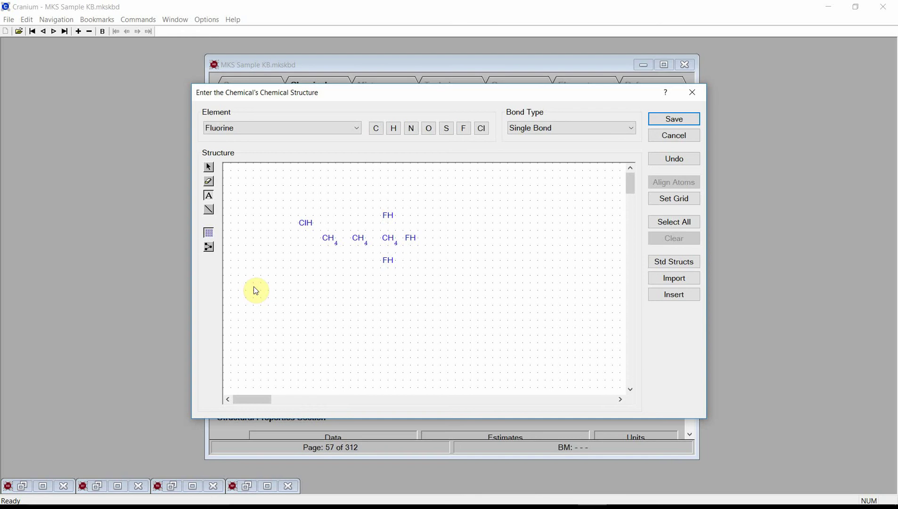
Step: Add two hydrogen atoms and bond the chlorine to the first carbon
left_click(394, 128)
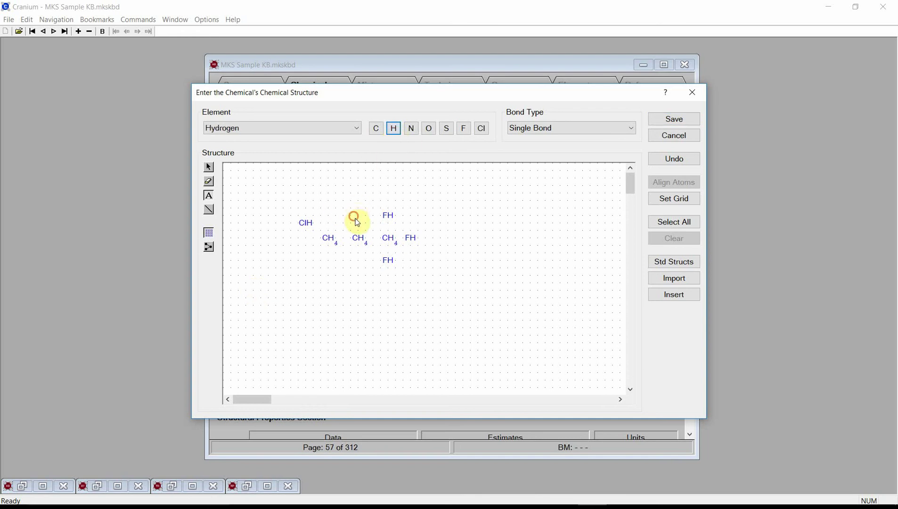
left_click(355, 216)
left_click(306, 253)
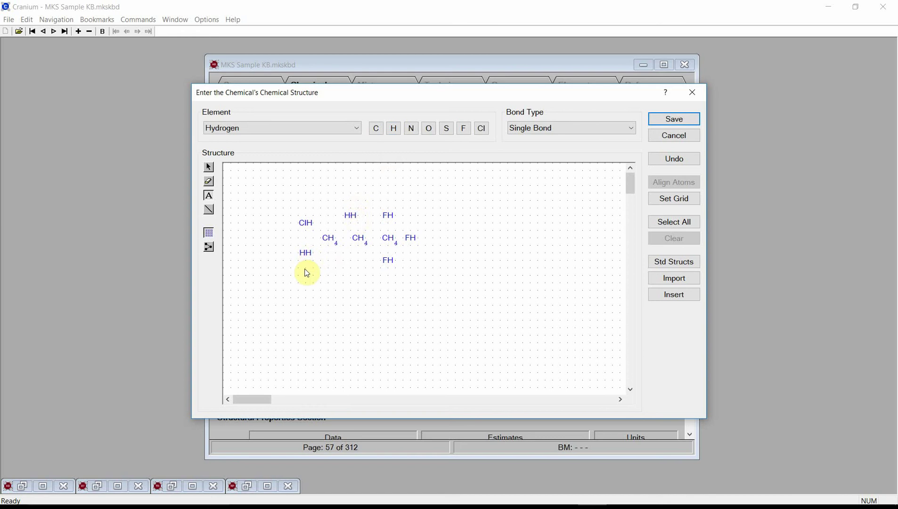
left_click(208, 210)
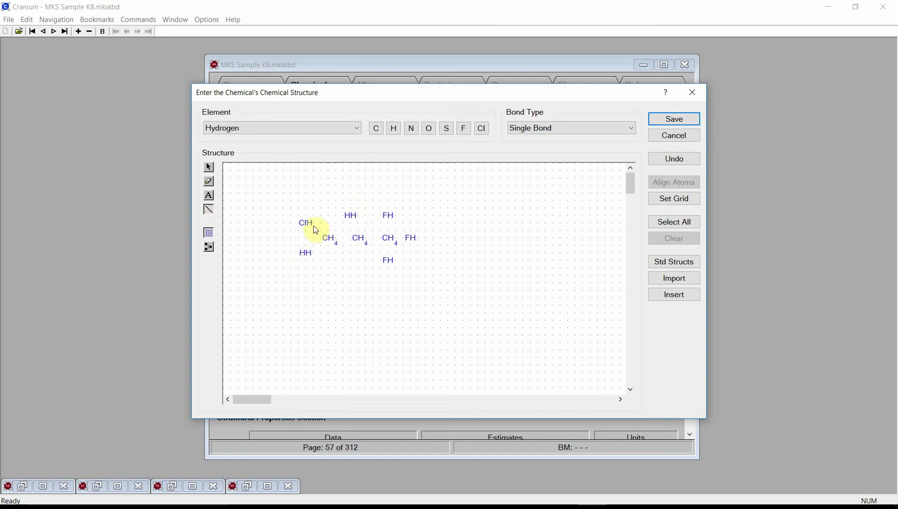
left_click_drag(316, 230, 409, 238)
Step: Join the two left carbons with a double bond
left_click(529, 132)
left_click(530, 146)
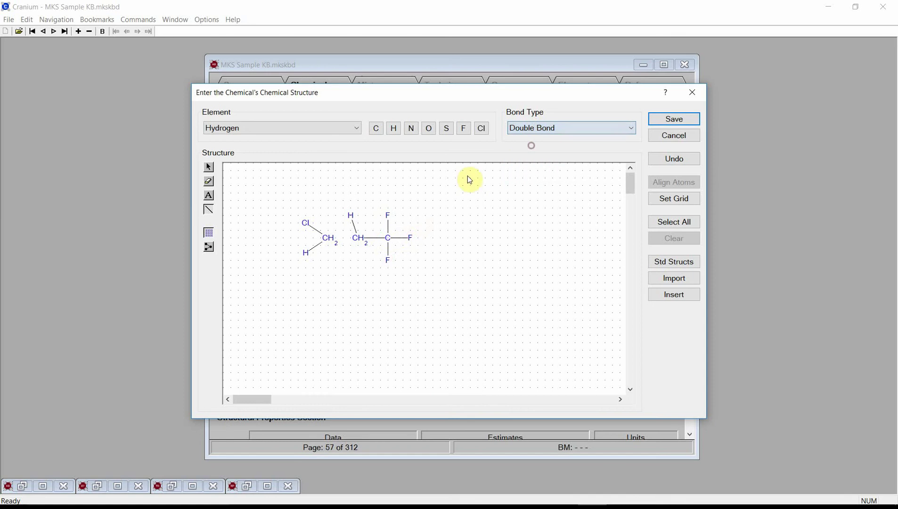
mouse_move(330, 238)
left_mouse_down()
mouse_move(358, 238)
mouse_move(312, 230)
mouse_move(309, 253)
mouse_move(326, 271)
mouse_move(341, 236)
mouse_move(389, 223)
left_mouse_up()
Step: Tidy the hydrogen, lower fluorine and CF3 group positions, then save the structure
left_click(210, 169)
left_click(296, 203)
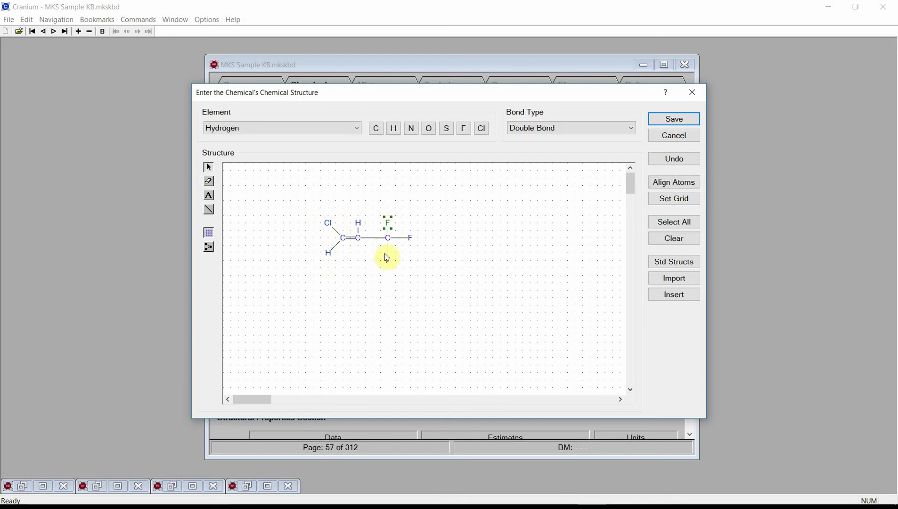
left_click_drag(387, 258, 391, 253)
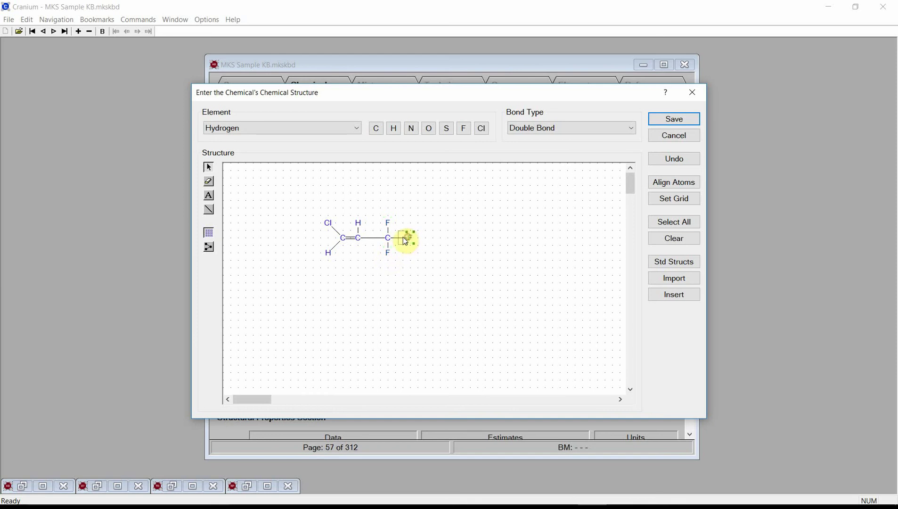
left_click_drag(443, 201, 381, 276)
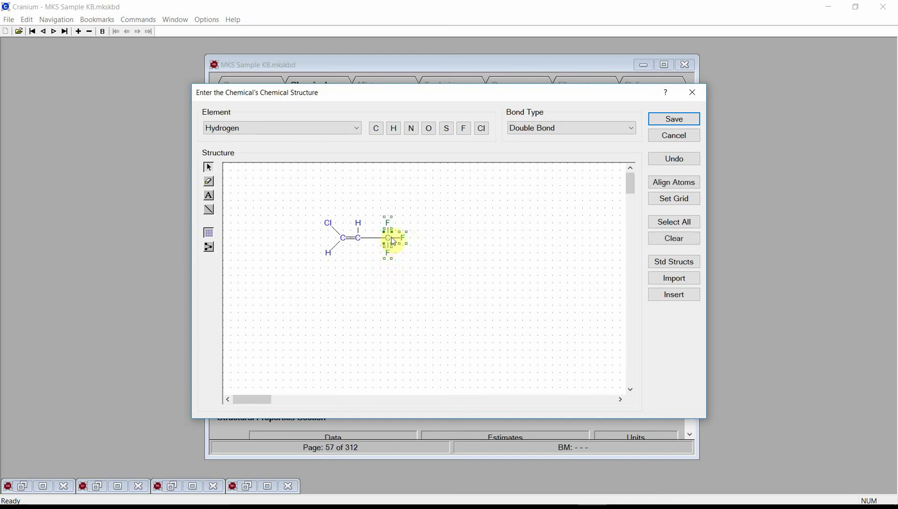
left_click_drag(395, 238, 387, 239)
left_click(443, 242)
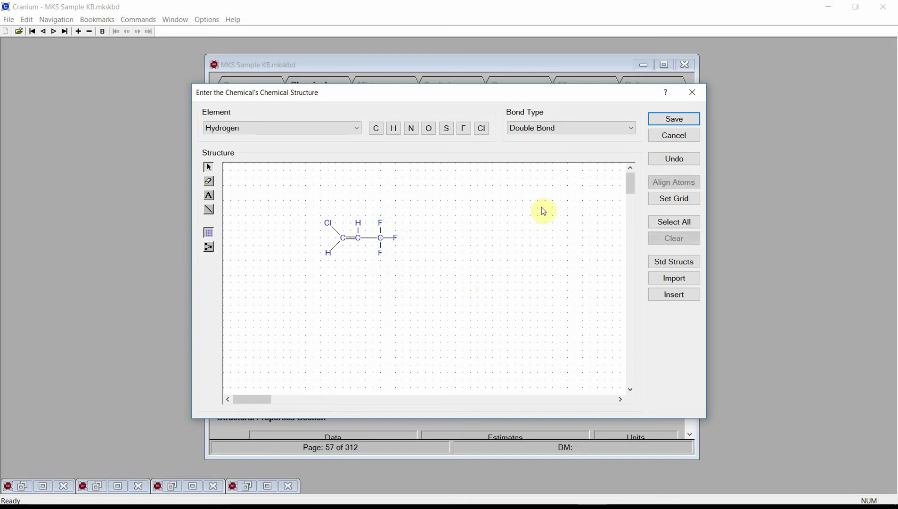
left_click(669, 122)
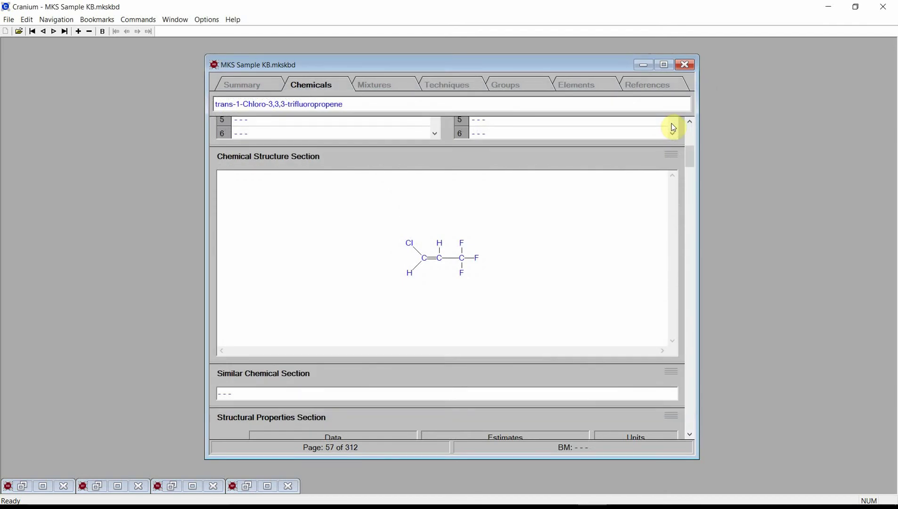
Step: Run Compute Estimates for trans-1-Chloro-3,3,3-trifluoropropene and save the estimated properties
left_click(138, 20)
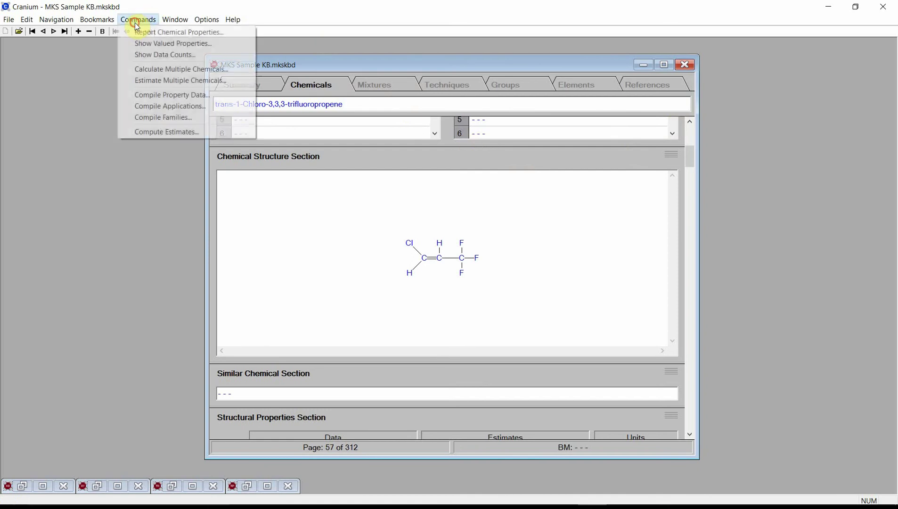
left_click(152, 137)
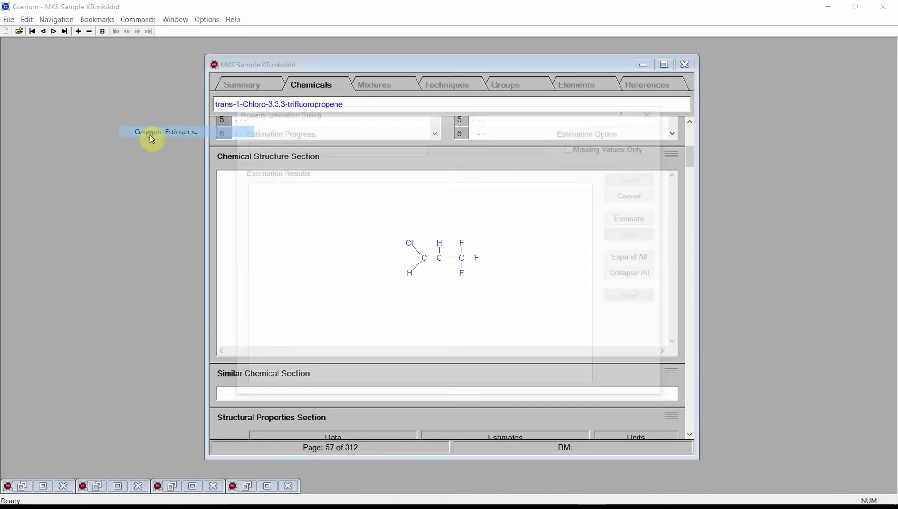
left_click(624, 219)
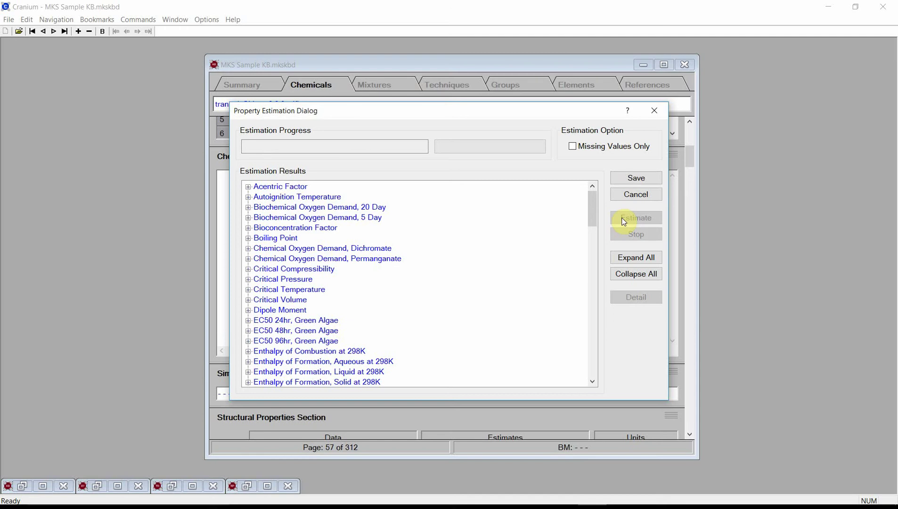
left_click(651, 178)
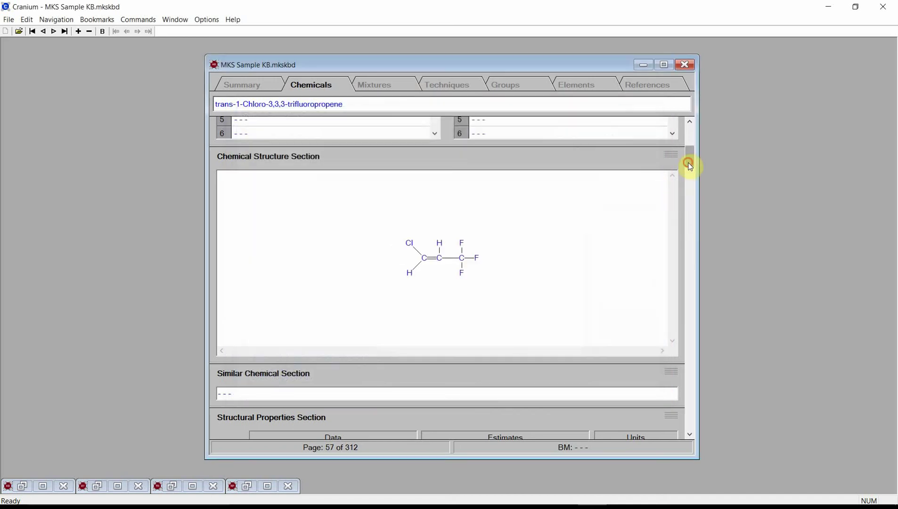
Step: Scroll to the Critical and Thermodynamic Properties, showing Tb 22.2584 C and Tc 453.2139 K
left_click_drag(688, 162, 690, 193)
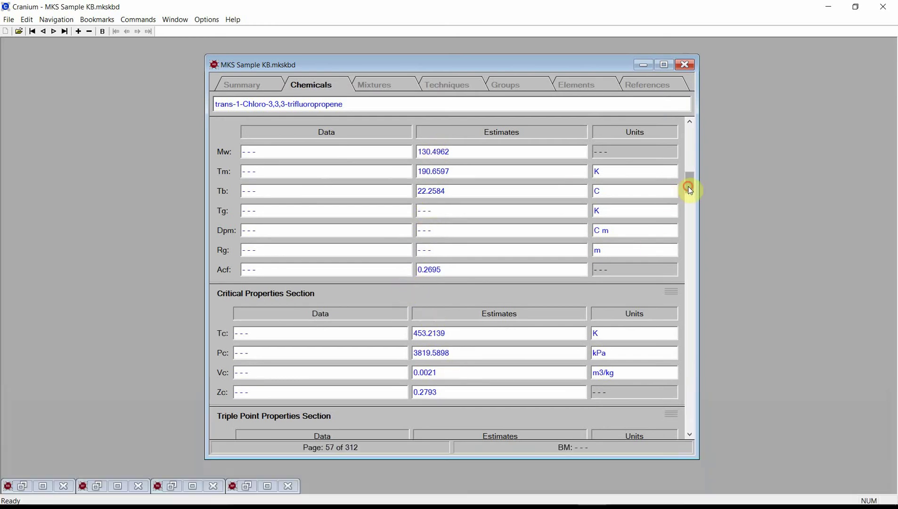
left_click_drag(688, 189, 690, 206)
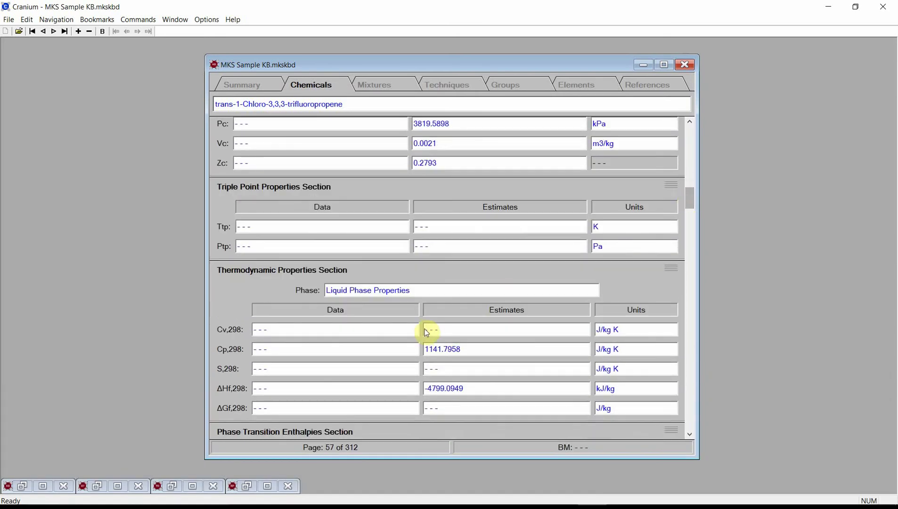